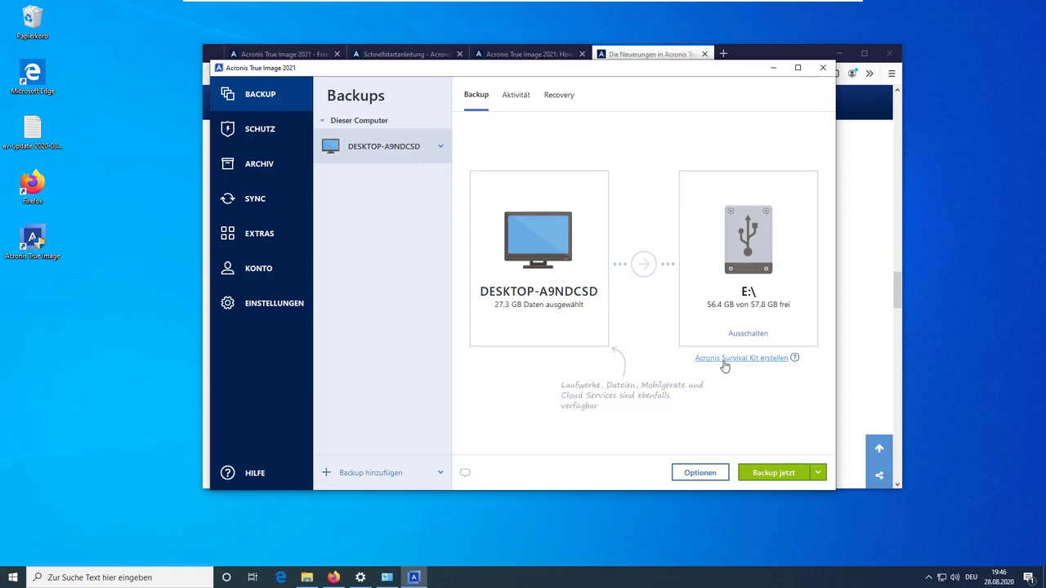
Review the Acronis Survival Kit offer, postpone creating it, and start the computer's backup to drive E:\
{"action": "left_click", "coordinate": [724, 364]}
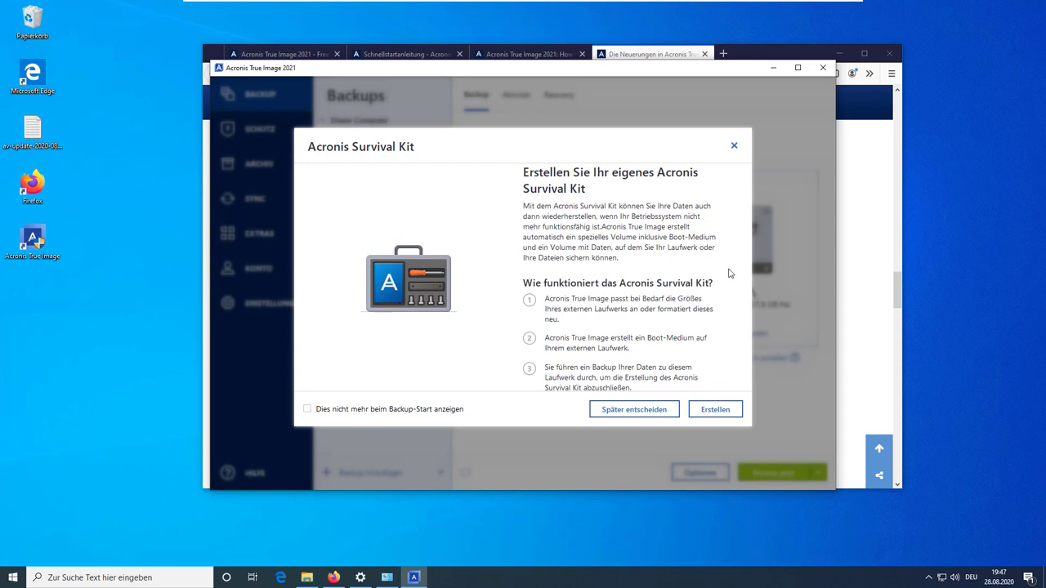
{"action": "left_click", "coordinate": [661, 409]}
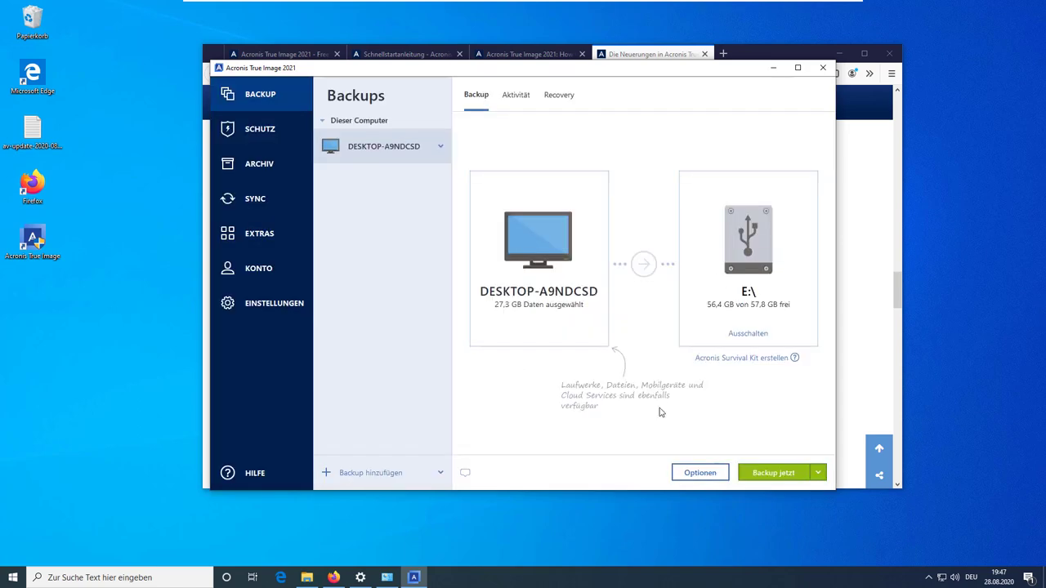
{"action": "left_click", "coordinate": [770, 473]}
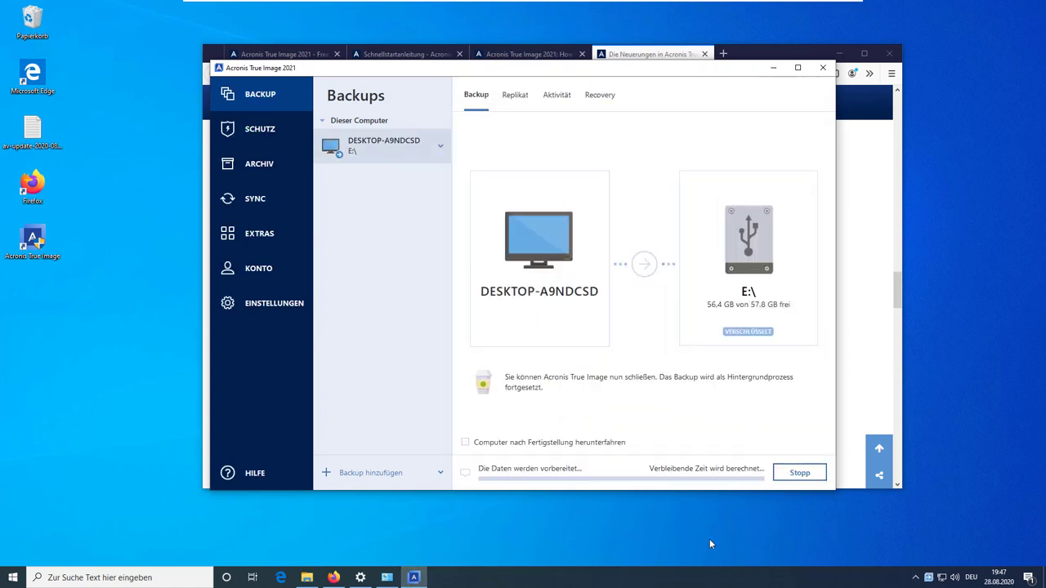
Open Task Manager, sort the processes by disk usage, select Acronis Cyber Protect Service, and return to Acronis True Image
{"action": "left_click", "coordinate": [515, 582]}
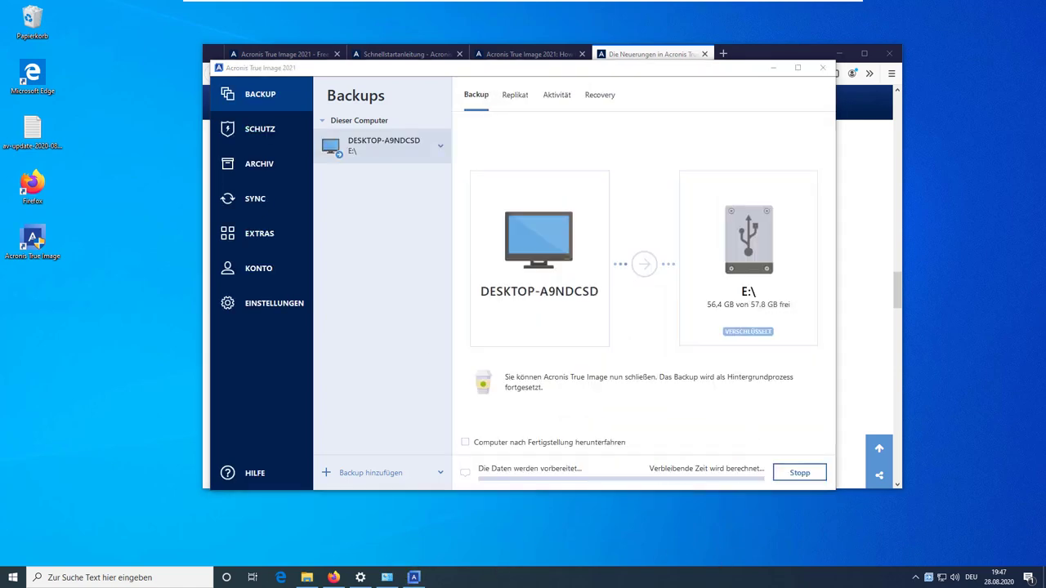
{"action": "right_click", "coordinate": [543, 584]}
{"action": "left_click", "coordinate": [590, 528]}
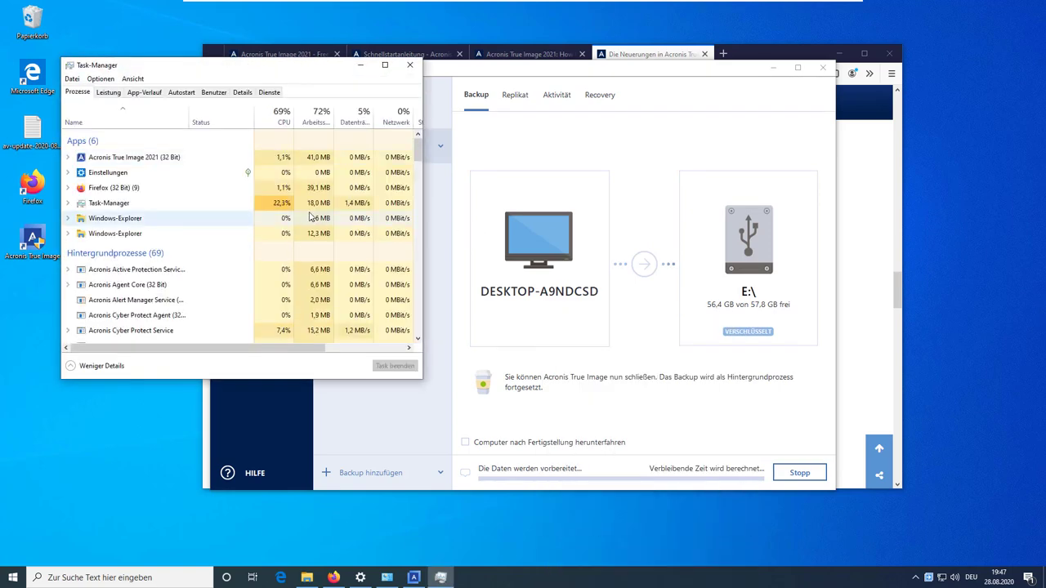
{"action": "left_click", "coordinate": [366, 120]}
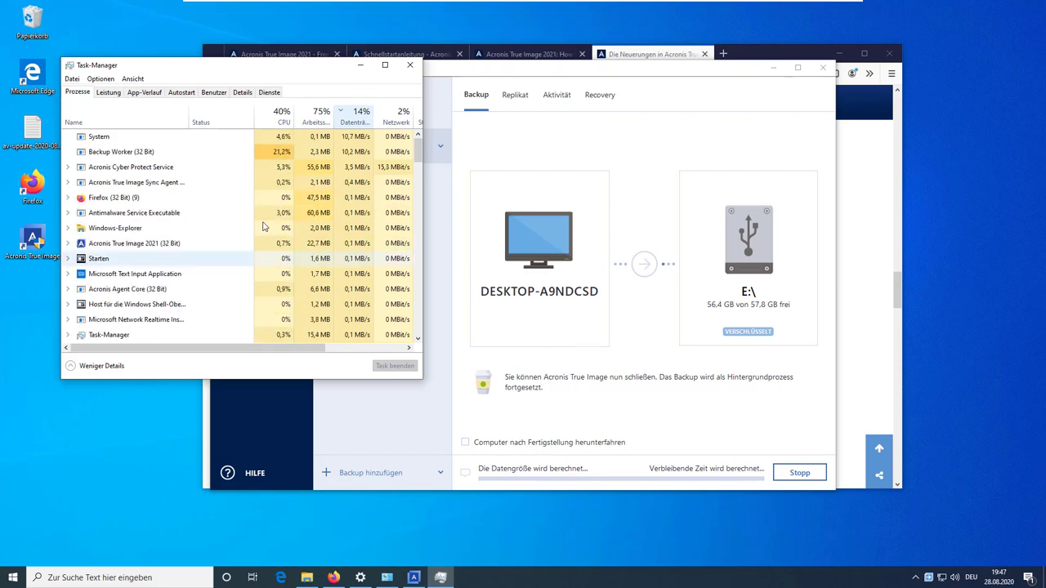
{"action": "left_click", "coordinate": [236, 168]}
{"action": "left_click", "coordinate": [435, 437]}
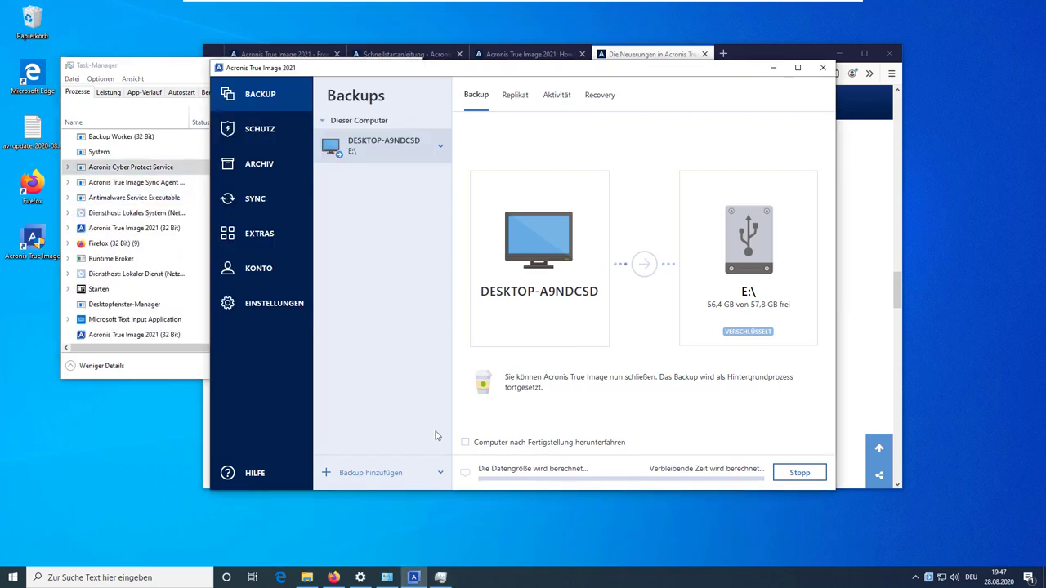
Open Windows Security from its hidden notification-area icon
{"action": "left_click", "coordinate": [917, 578]}
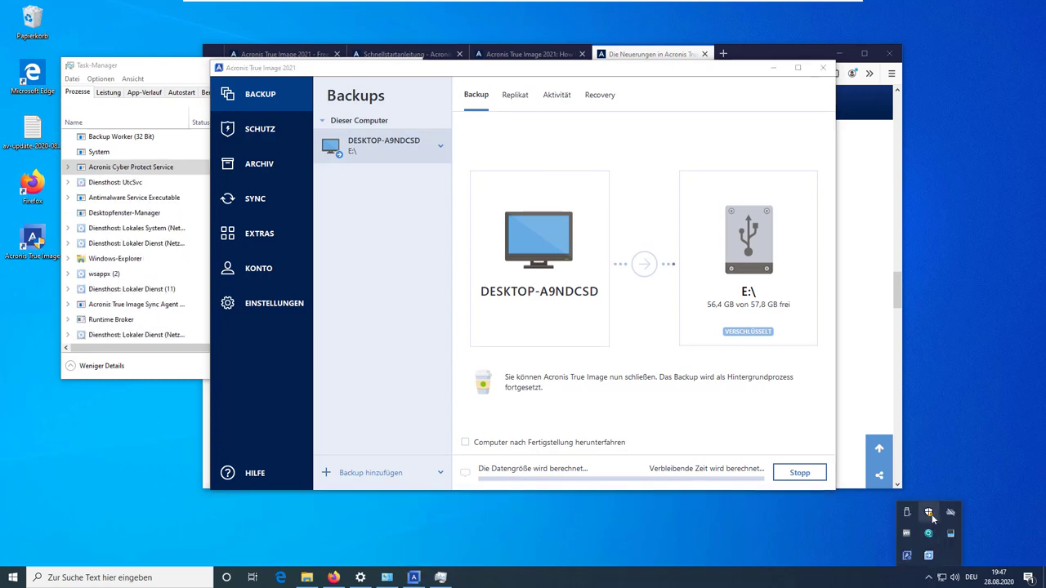
{"action": "right_click", "coordinate": [928, 512]}
{"action": "left_click", "coordinate": [932, 501]}
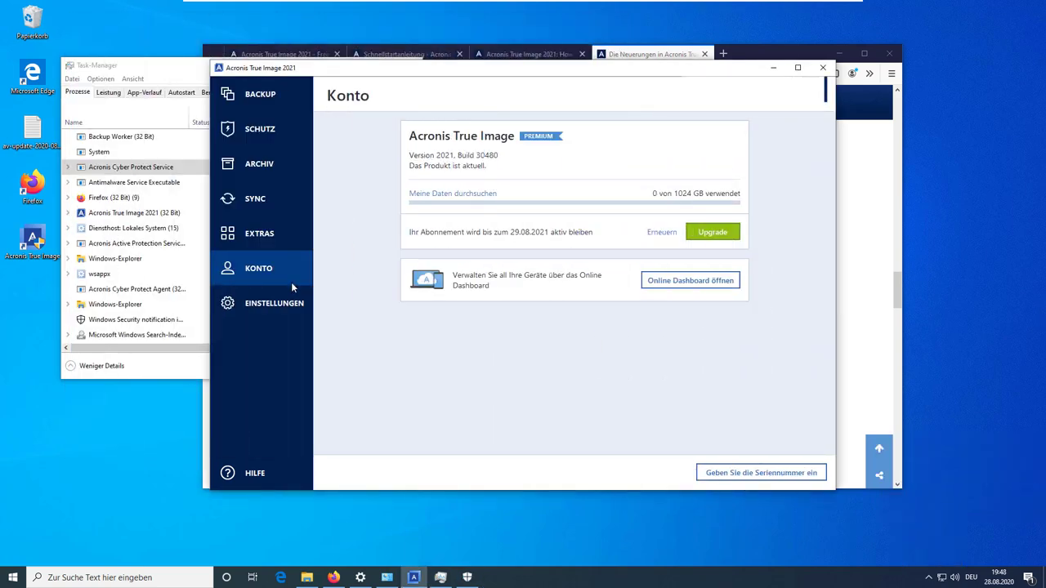
Examine the tools offered on the Extras page of Acronis True Image
{"action": "left_click", "coordinate": [285, 238]}
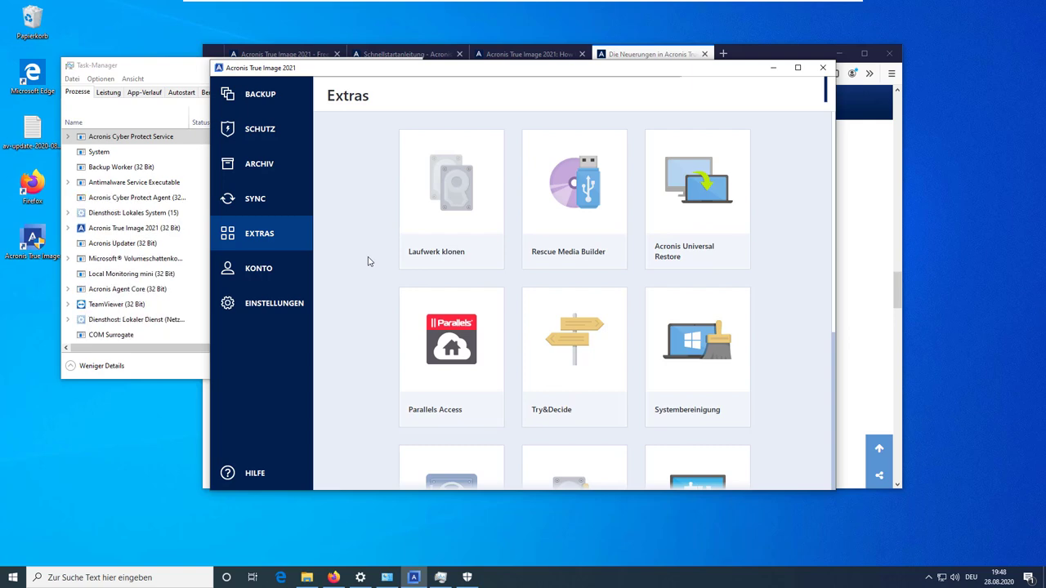
{"action": "scroll", "coordinate": [367, 261], "scroll_direction": "down", "scroll_amount": 2}
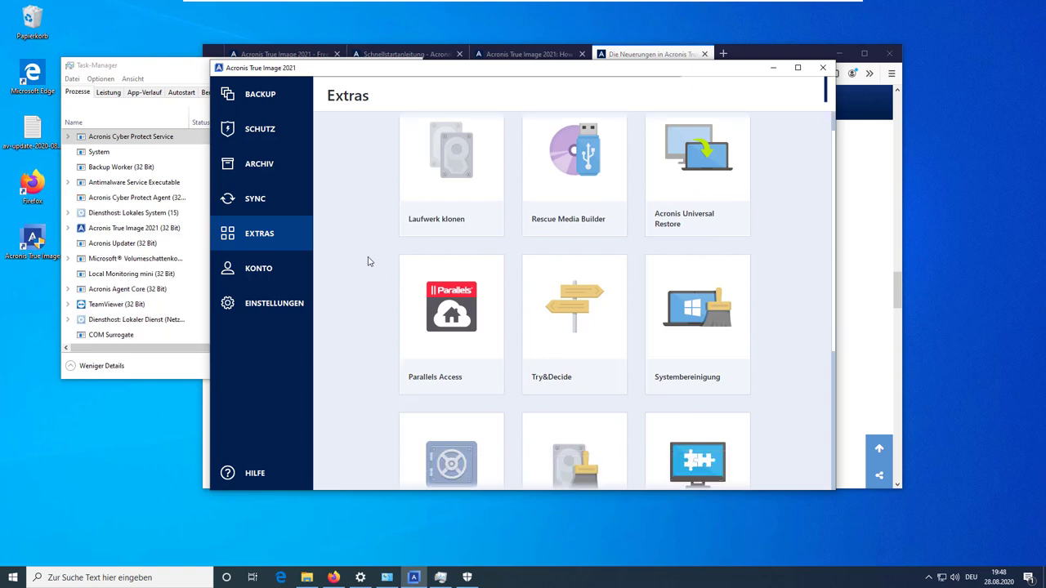
{"action": "scroll", "coordinate": [368, 262], "scroll_direction": "down", "scroll_amount": 1}
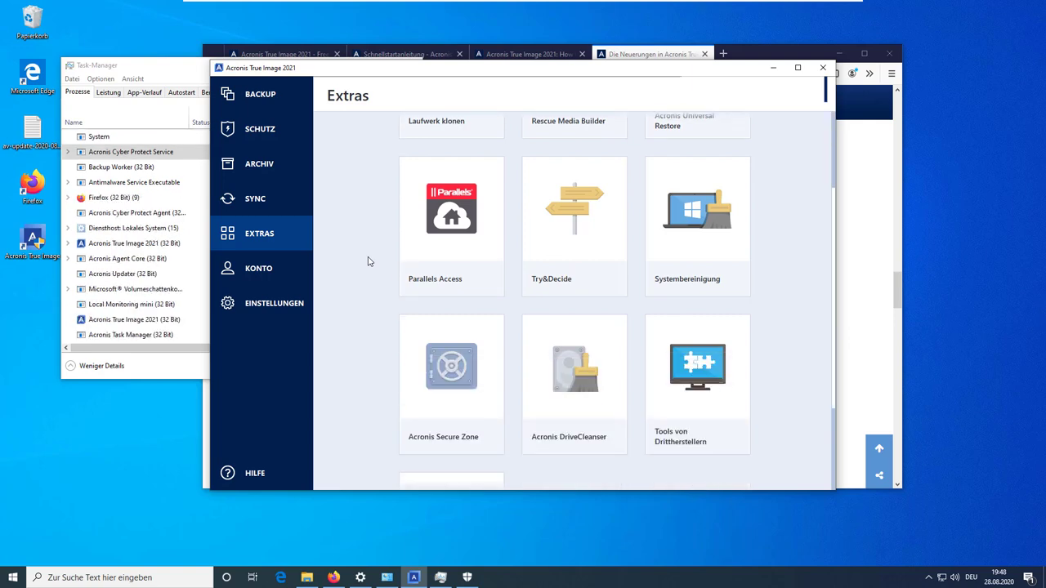
{"action": "scroll", "coordinate": [368, 261], "scroll_direction": "down", "scroll_amount": 2}
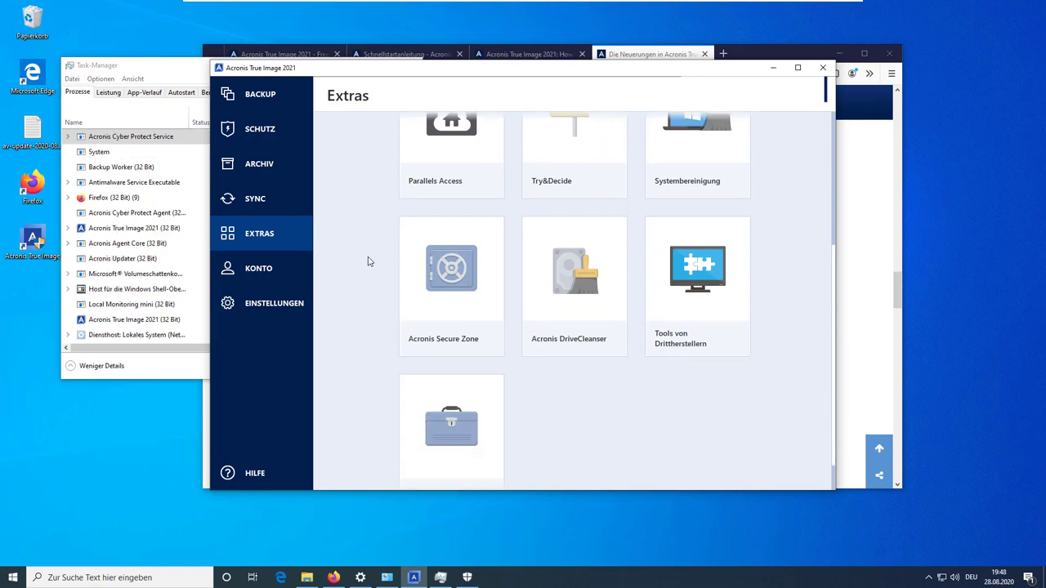
{"action": "scroll", "coordinate": [368, 262], "scroll_direction": "down", "scroll_amount": 1}
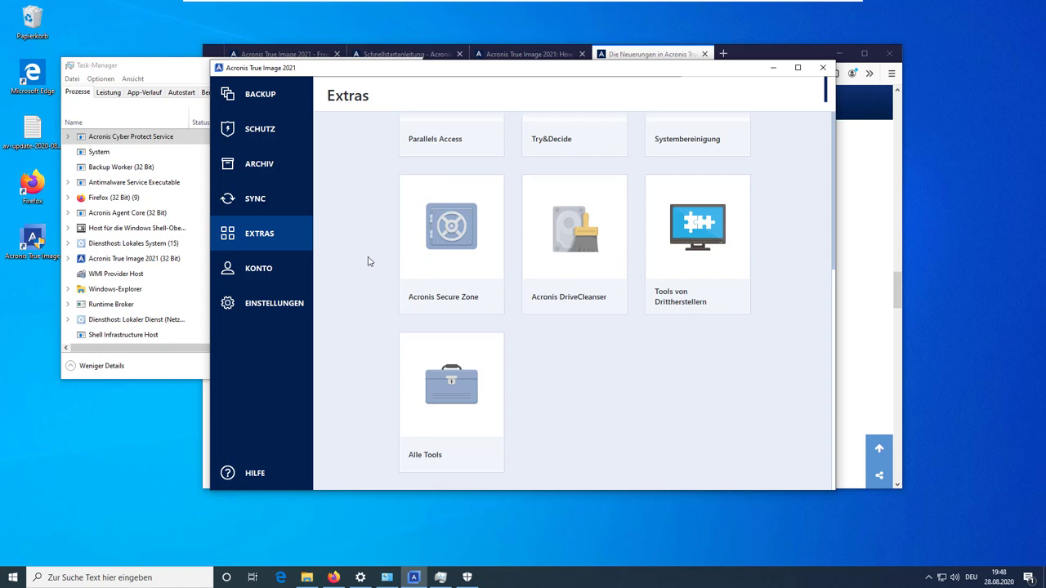
{"action": "scroll", "coordinate": [368, 261], "scroll_direction": "up", "scroll_amount": 1}
{"action": "scroll", "coordinate": [367, 261], "scroll_direction": "up", "scroll_amount": 2}
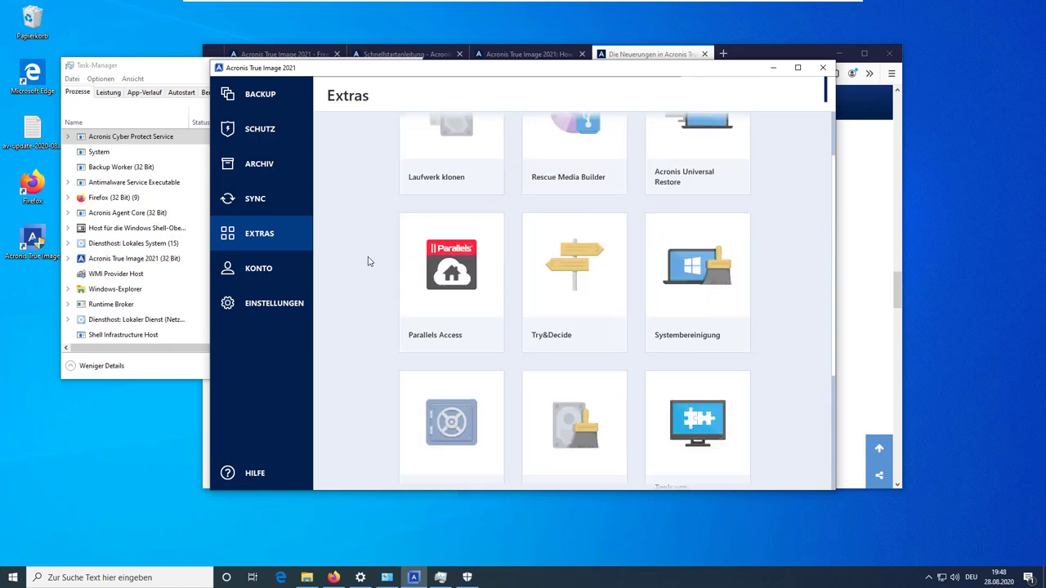
{"action": "scroll", "coordinate": [367, 261], "scroll_direction": "up", "scroll_amount": 1}
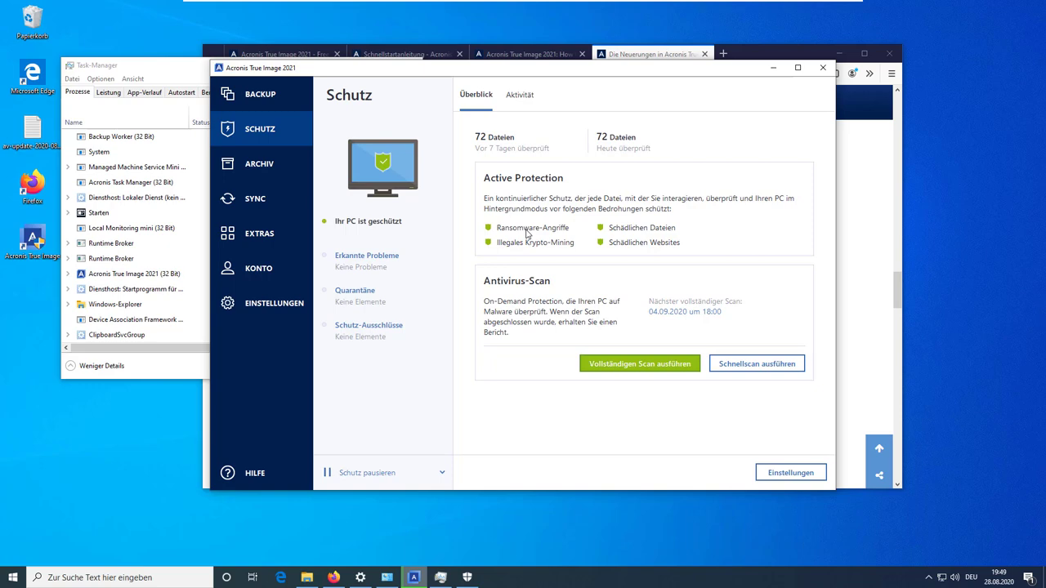
Check the protection activity log and return to the protection overview
{"action": "left_click", "coordinate": [523, 99]}
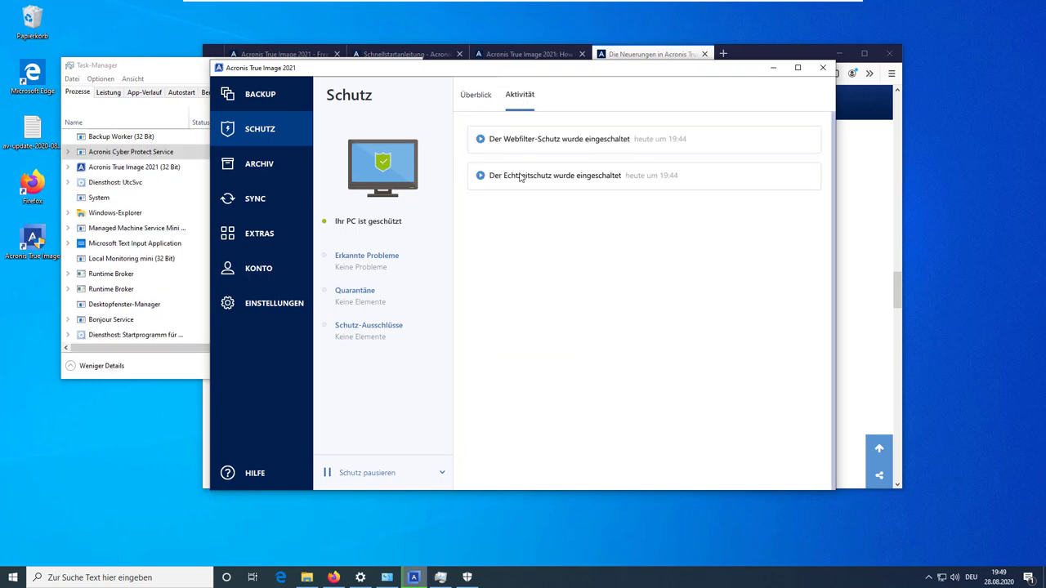
{"action": "left_click", "coordinate": [477, 95]}
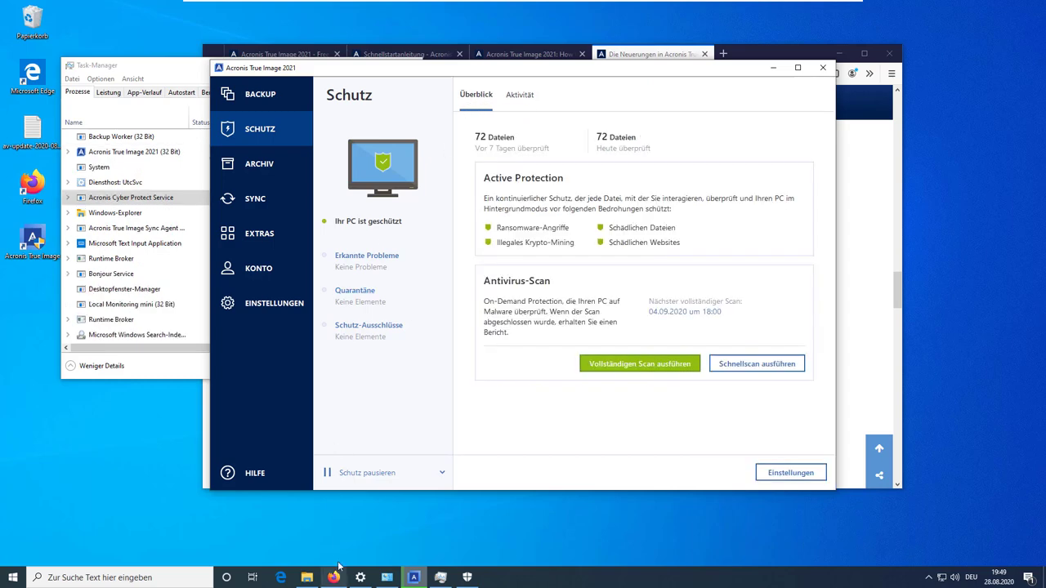
{"action": "left_click", "coordinate": [334, 578]}
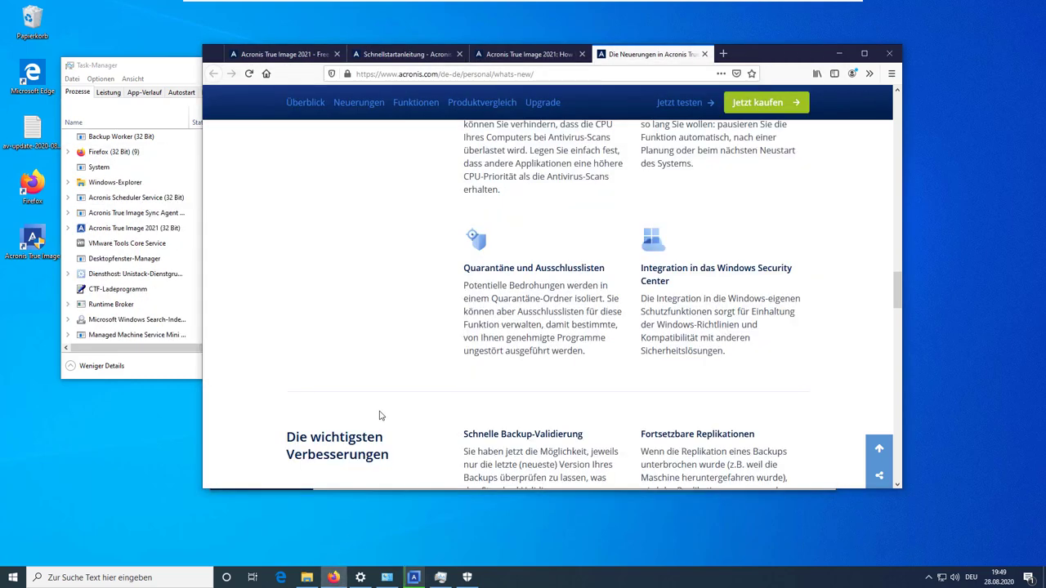
{"action": "left_click", "coordinate": [346, 74]}
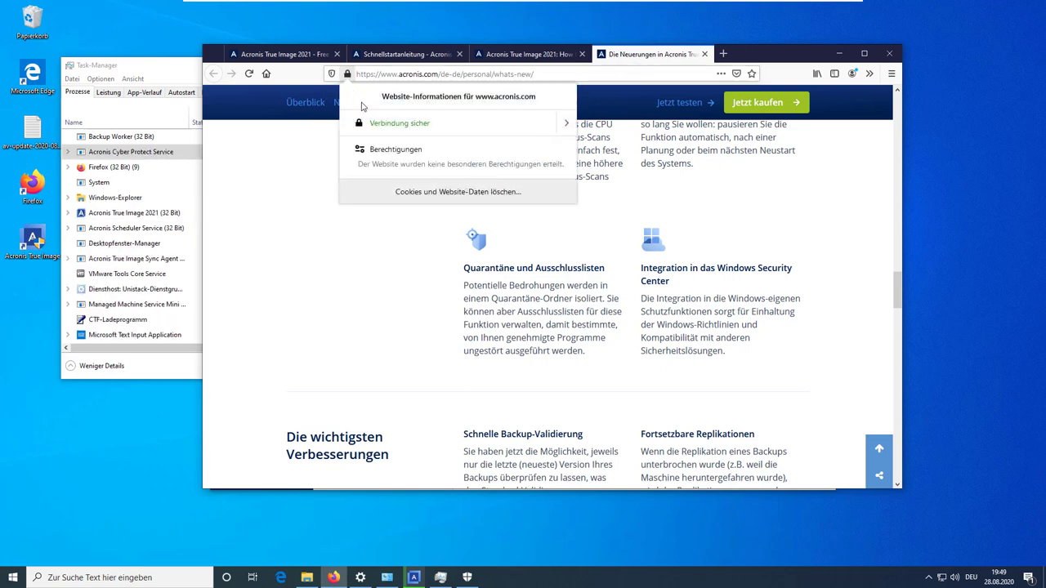
{"action": "left_click", "coordinate": [564, 120]}
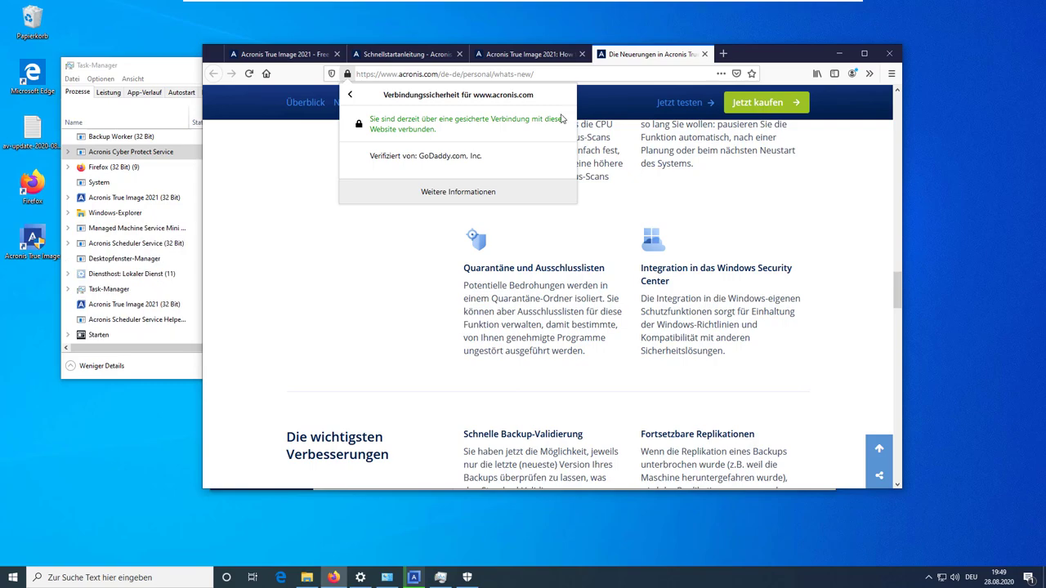
{"action": "key", "text": "Escape"}
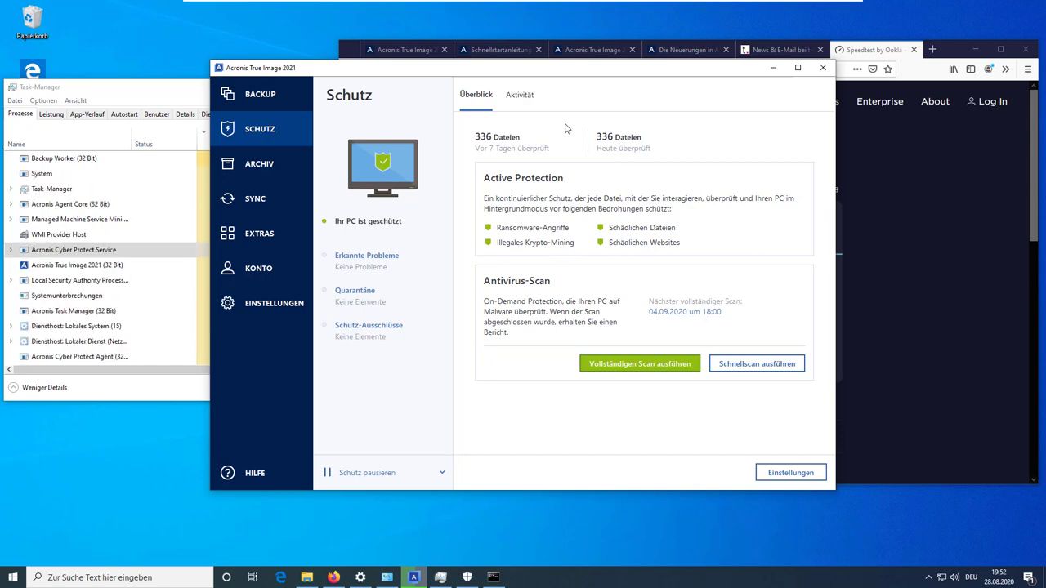
Open the protection settings in Acronis True Image and toggle off Antiransomware Protection
{"action": "left_click", "coordinate": [789, 473]}
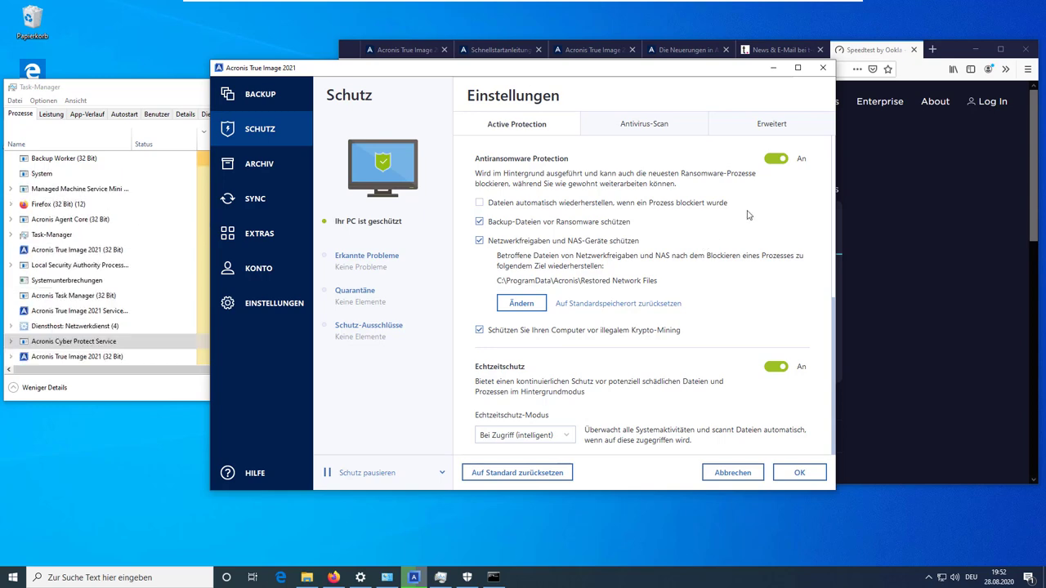
{"action": "left_click", "coordinate": [782, 164]}
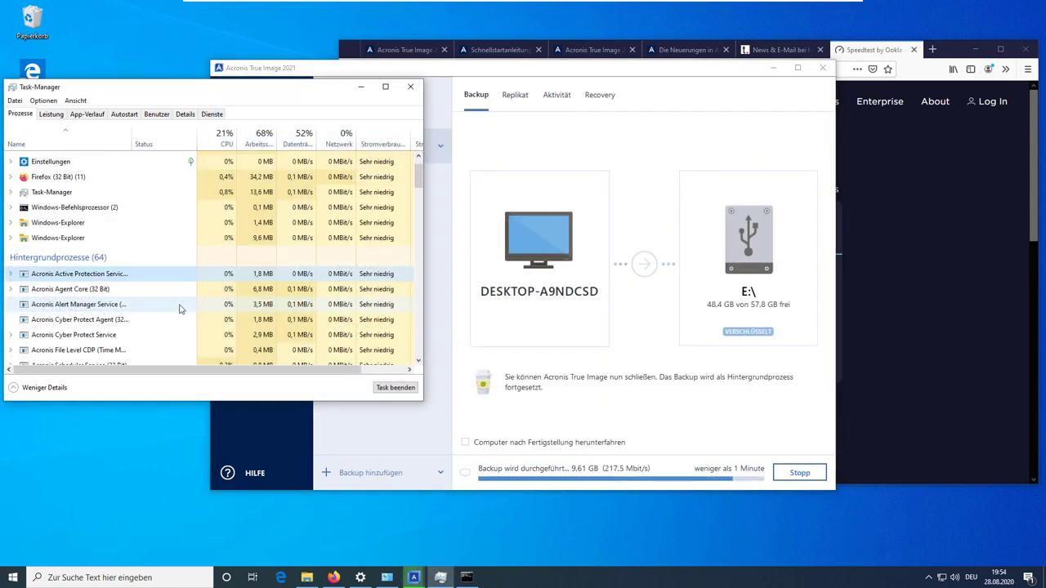
Widen the Status and Name columns in Task Manager and enlarge its window to full screen
{"action": "scroll", "coordinate": [181, 309], "scroll_direction": "down", "scroll_amount": 3}
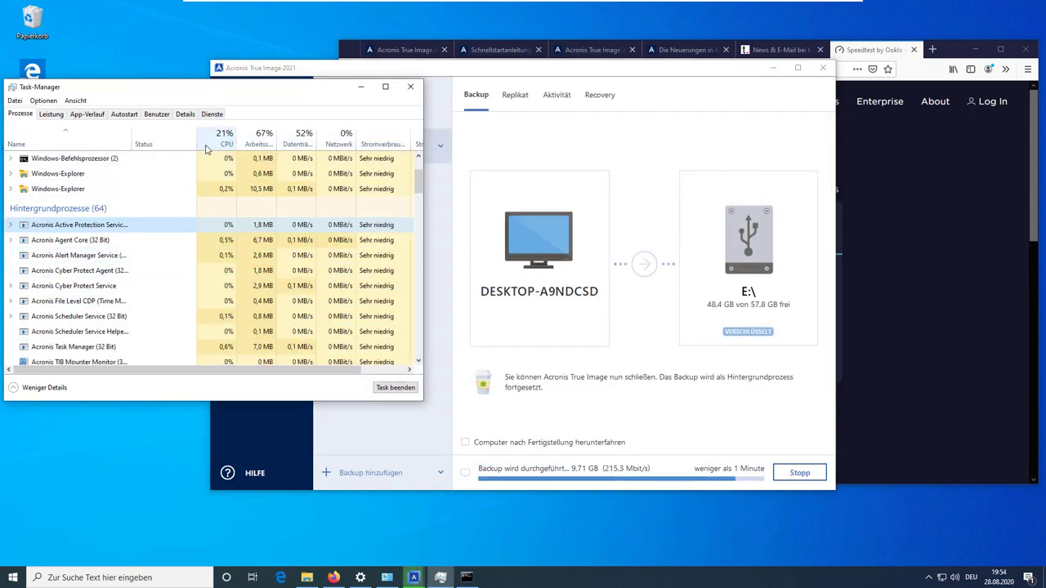
{"action": "left_click_drag", "start_coordinate": [196, 144], "coordinate": [226, 144]}
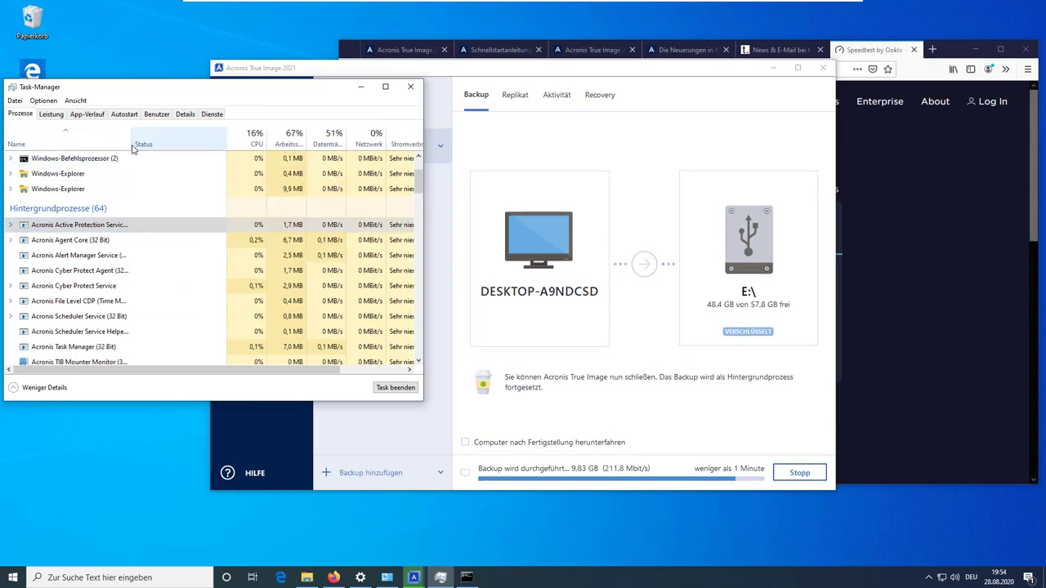
{"action": "left_click_drag", "start_coordinate": [132, 145], "coordinate": [221, 146]}
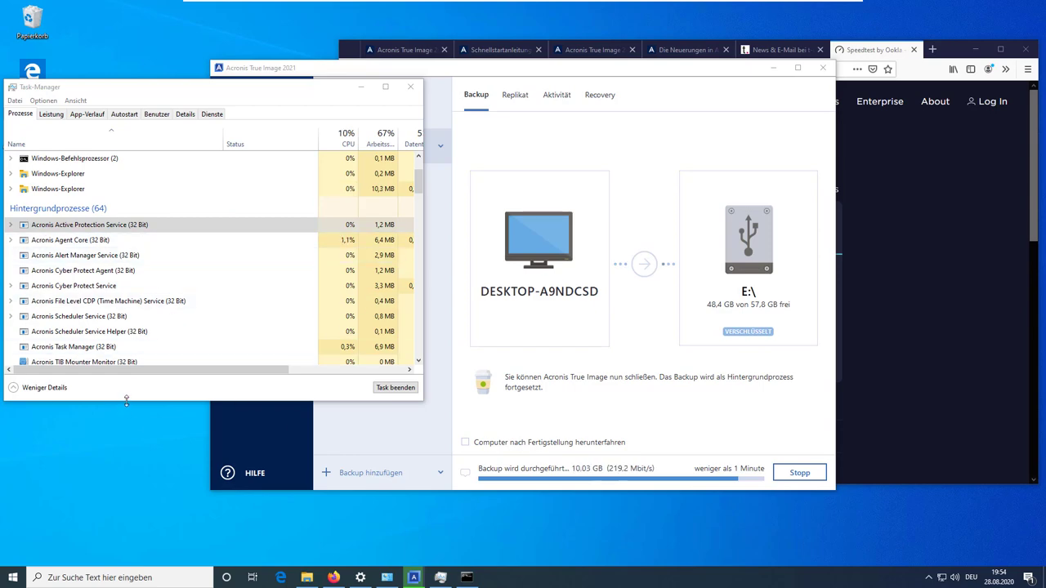
{"action": "left_click_drag", "start_coordinate": [127, 400], "coordinate": [156, 561]}
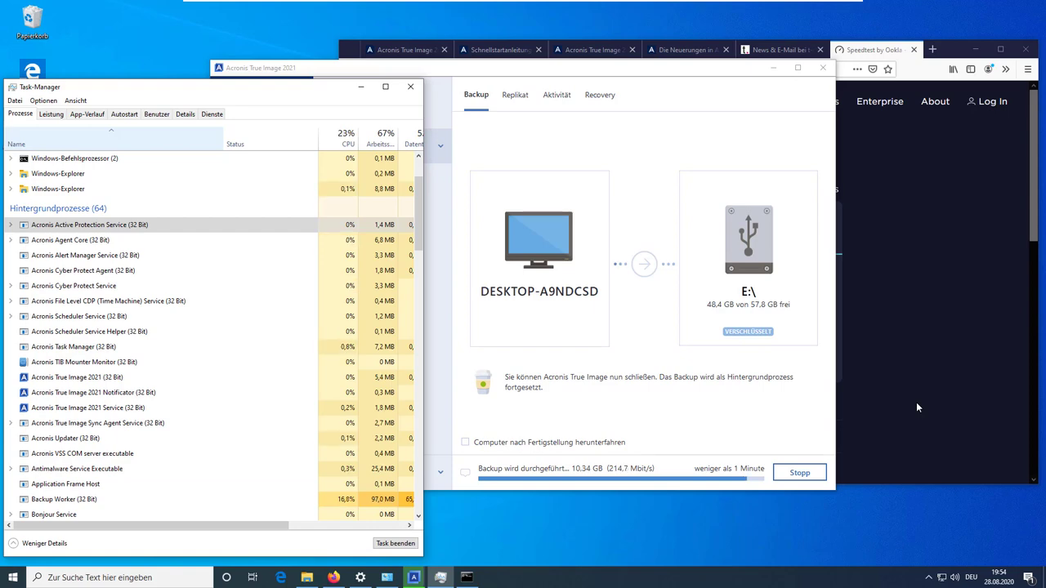
{"action": "left_click", "coordinate": [385, 87]}
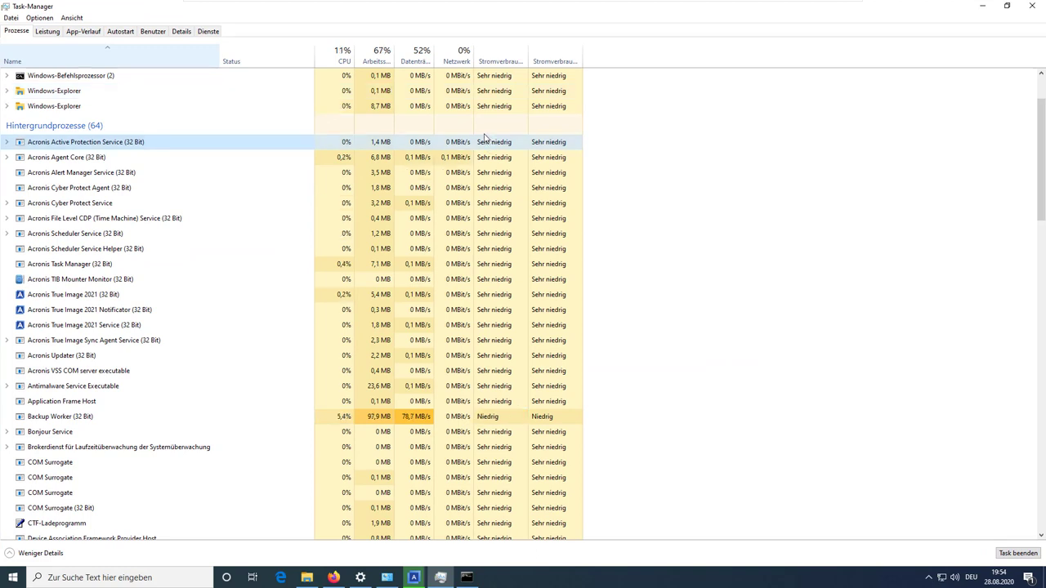
Look through the running background processes in Task Manager, including those belonging to Acronis
{"action": "scroll", "coordinate": [164, 294], "scroll_direction": "down", "scroll_amount": 3}
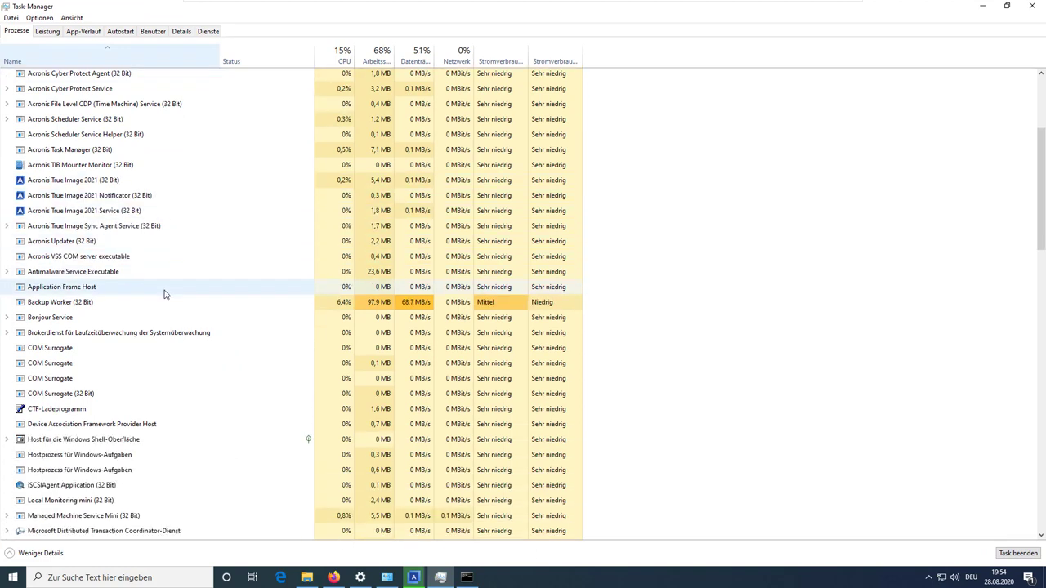
{"action": "scroll", "coordinate": [164, 294], "scroll_direction": "down", "scroll_amount": 5}
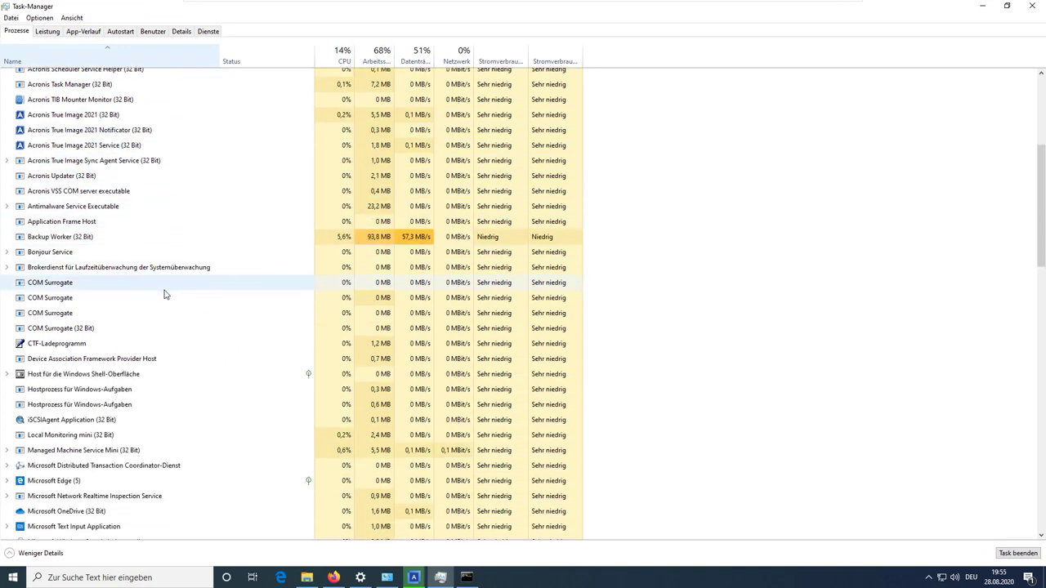
{"action": "scroll", "coordinate": [164, 294], "scroll_direction": "down", "scroll_amount": 5}
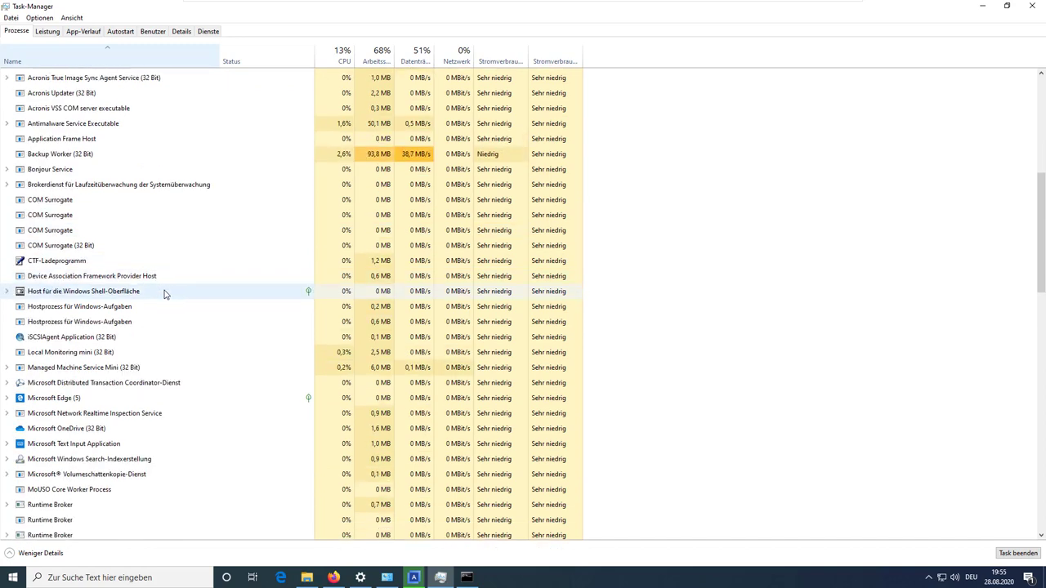
{"action": "scroll", "coordinate": [164, 295], "scroll_direction": "down", "scroll_amount": 4}
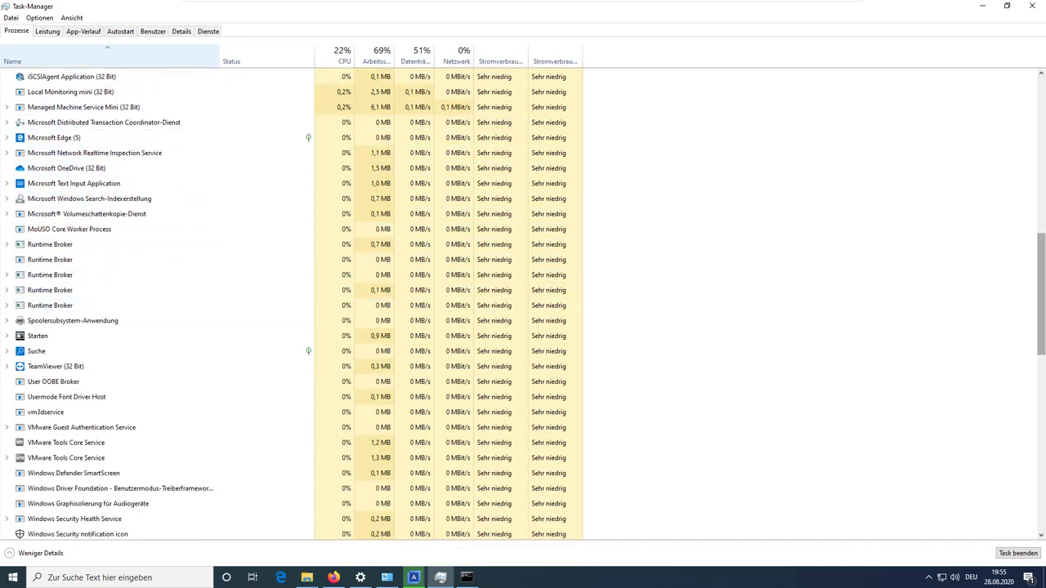
{"action": "left_click_drag", "start_coordinate": [1038, 286], "coordinate": [1020, 422]}
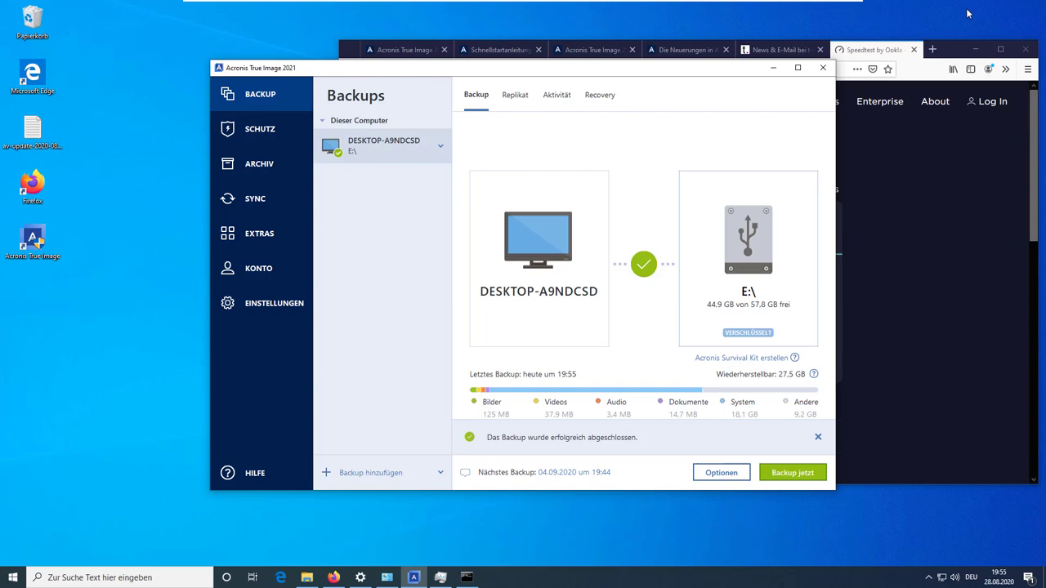
Switch to File Explorer and open the elementary OS (E:) drive to view the backup files
{"action": "mouse_move", "coordinate": [765, 237]}
{"action": "key", "text": "super+e"}
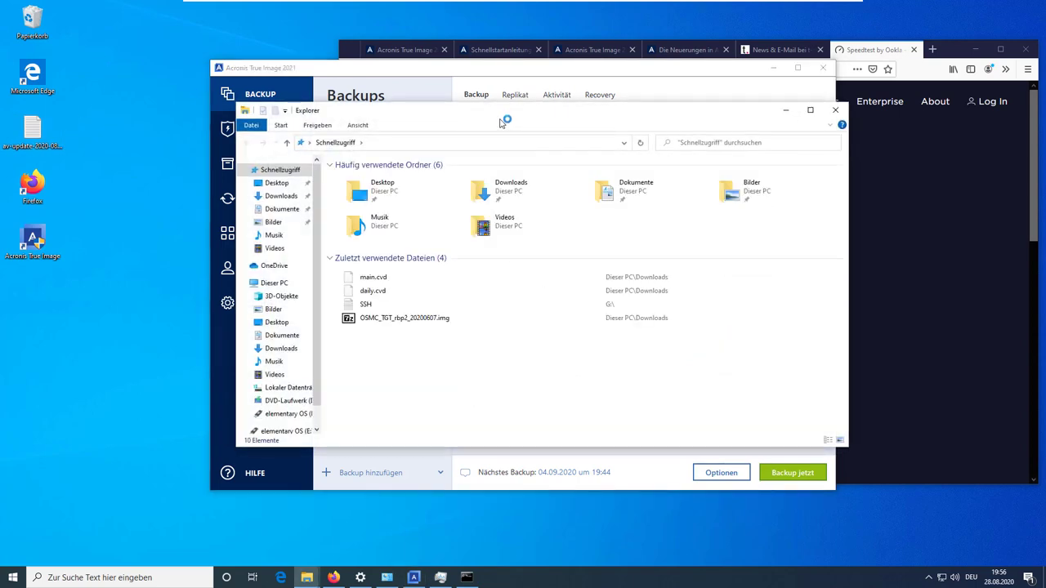
{"action": "left_click", "coordinate": [276, 283]}
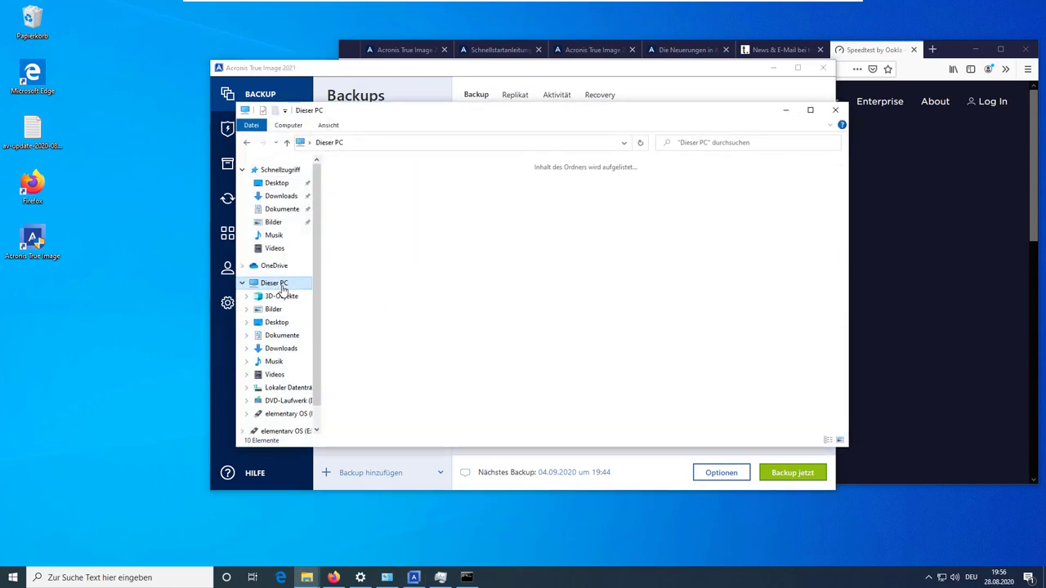
{"action": "double_click", "coordinate": [687, 301]}
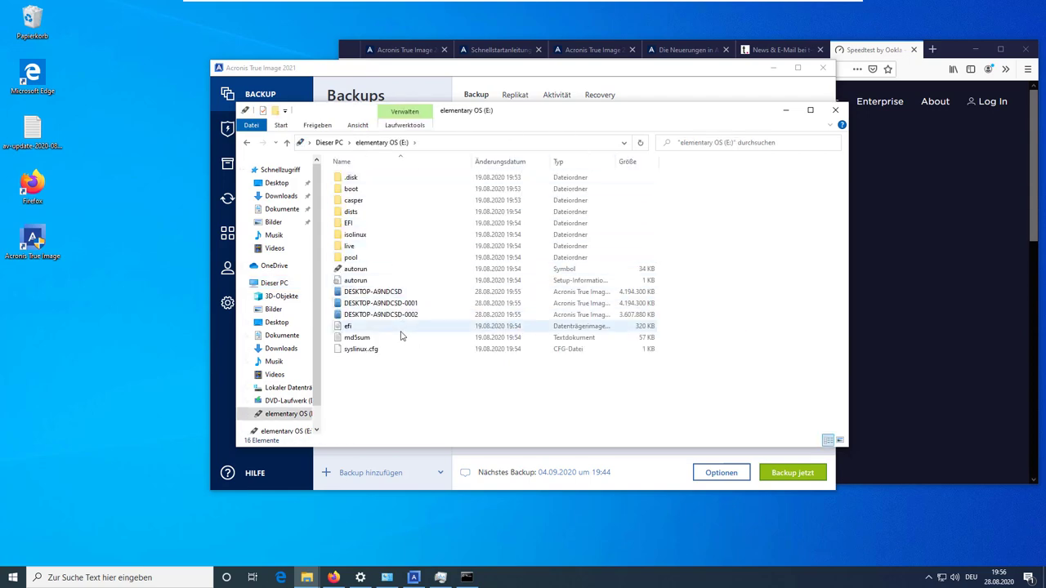
Open the backup archive DESKTOP-A9NDCSD on drive E: and unlock it with the backup password
{"action": "left_click", "coordinate": [400, 291]}
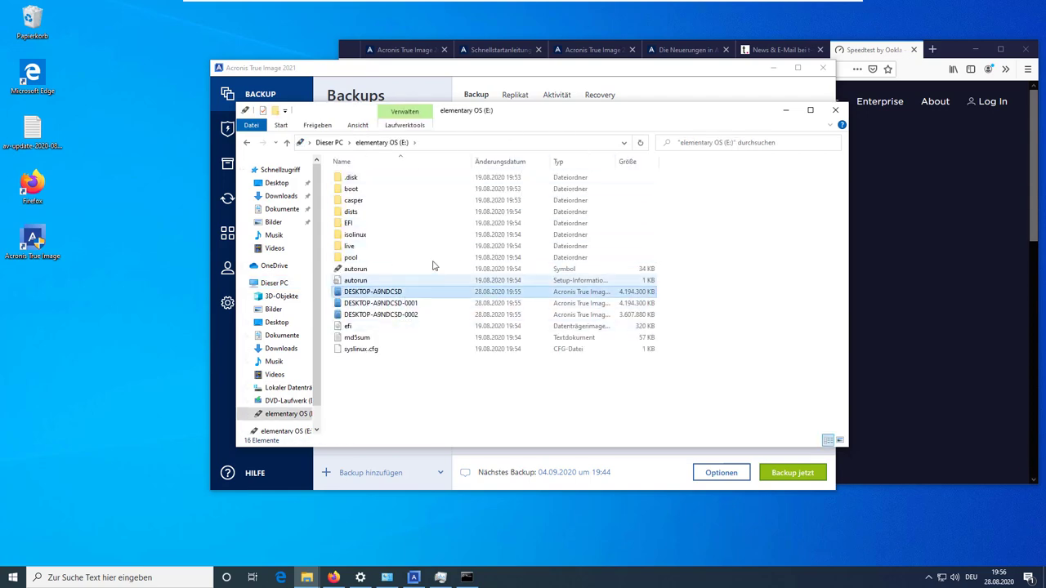
{"action": "left_click", "coordinate": [392, 295]}
{"action": "right_click", "coordinate": [393, 295]}
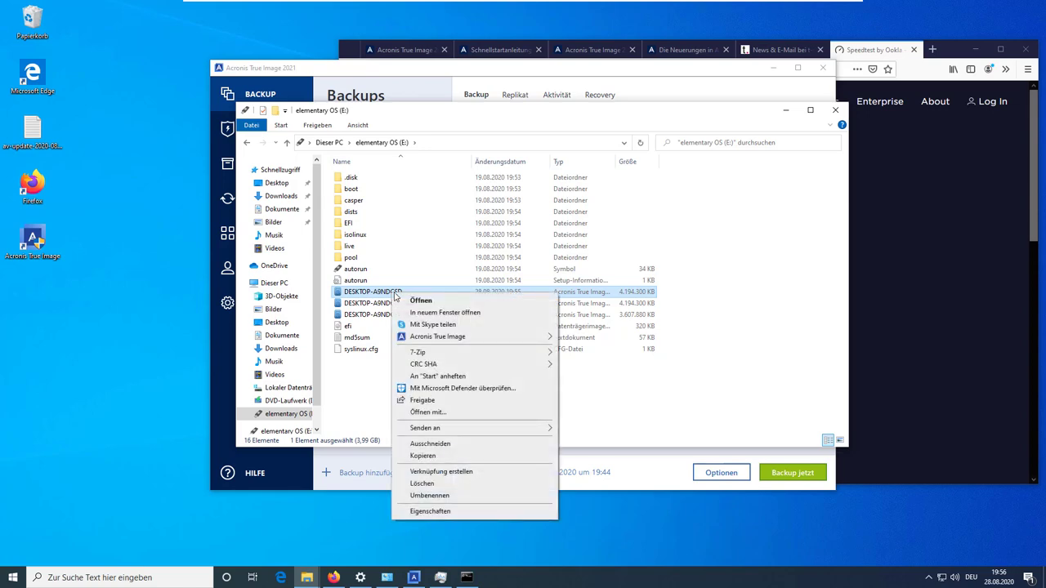
{"action": "mouse_move", "coordinate": [511, 357]}
{"action": "left_click", "coordinate": [576, 354]}
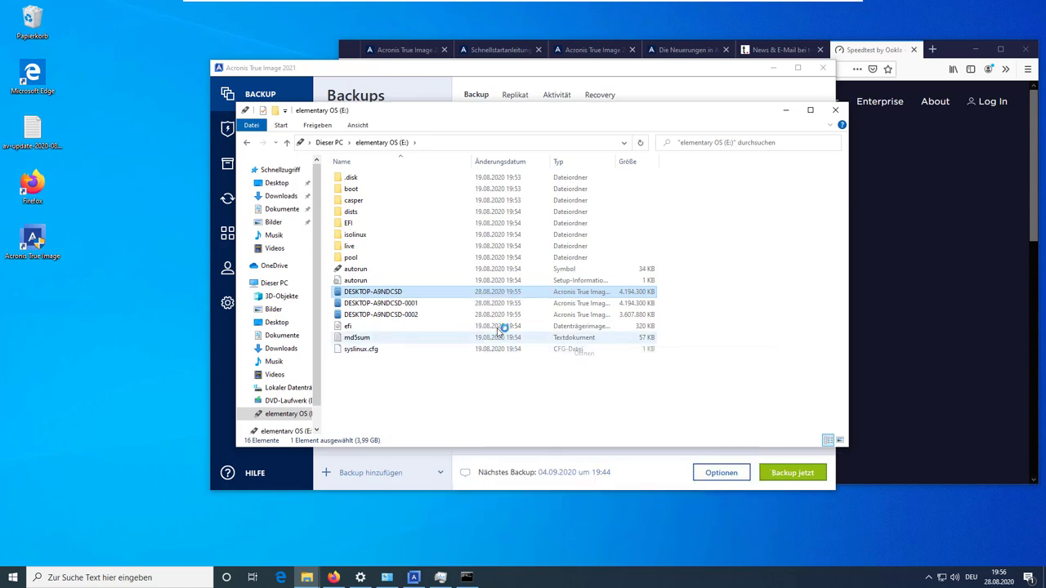
{"action": "left_click", "coordinate": [601, 325]}
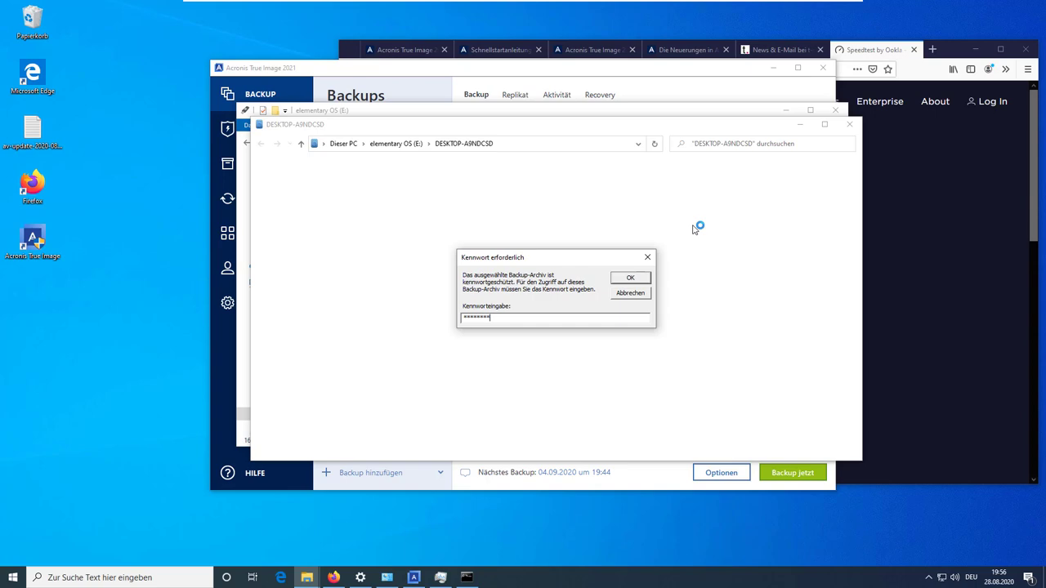
{"action": "key", "text": "Return"}
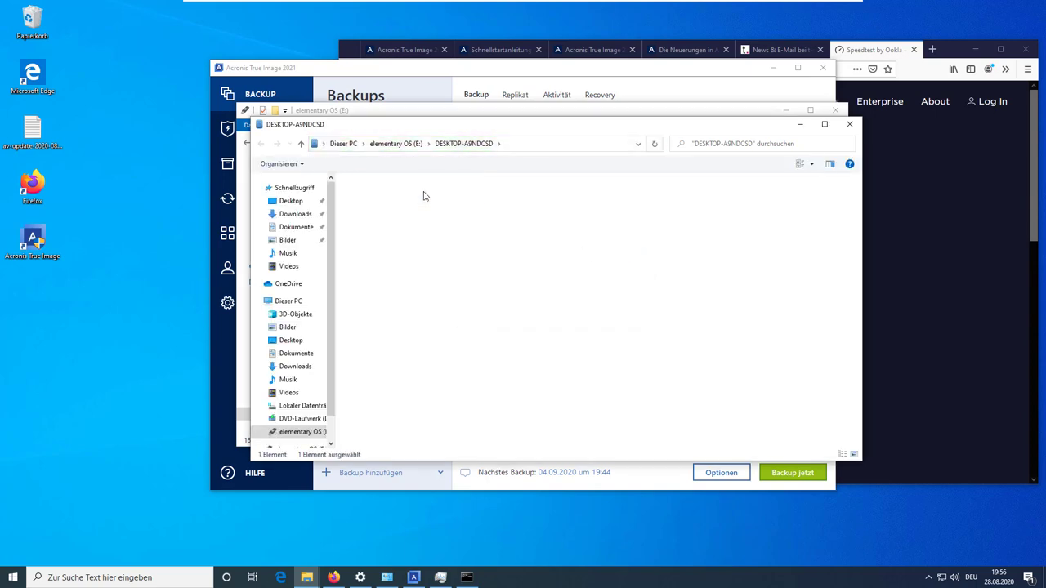
Browse the backup version's C: volume through Users and the user's folder to its Downloads folder
{"action": "double_click", "coordinate": [423, 196]}
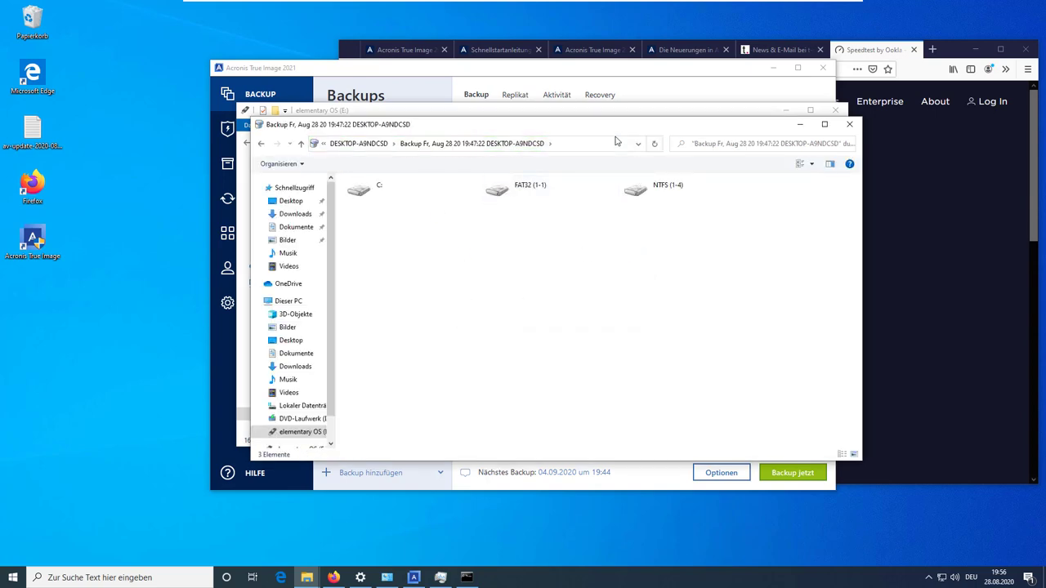
{"action": "double_click", "coordinate": [427, 196]}
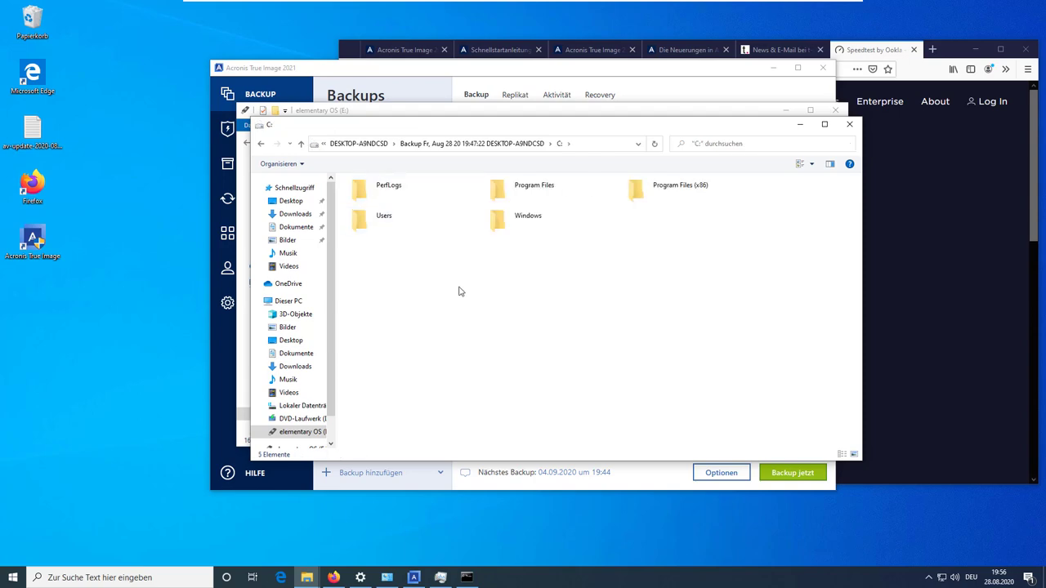
{"action": "double_click", "coordinate": [406, 222]}
{"action": "double_click", "coordinate": [507, 189]}
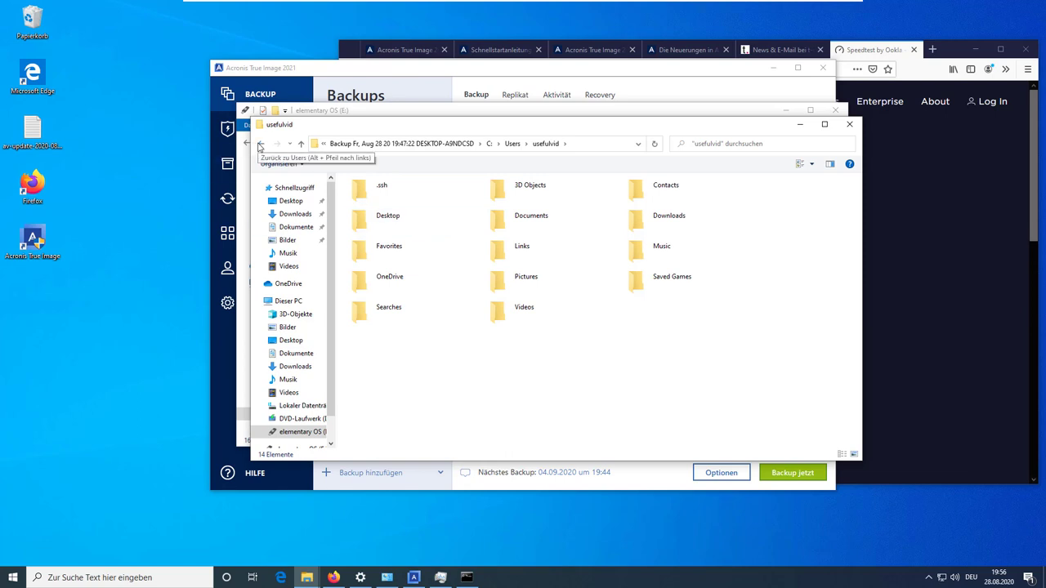
{"action": "double_click", "coordinate": [703, 219]}
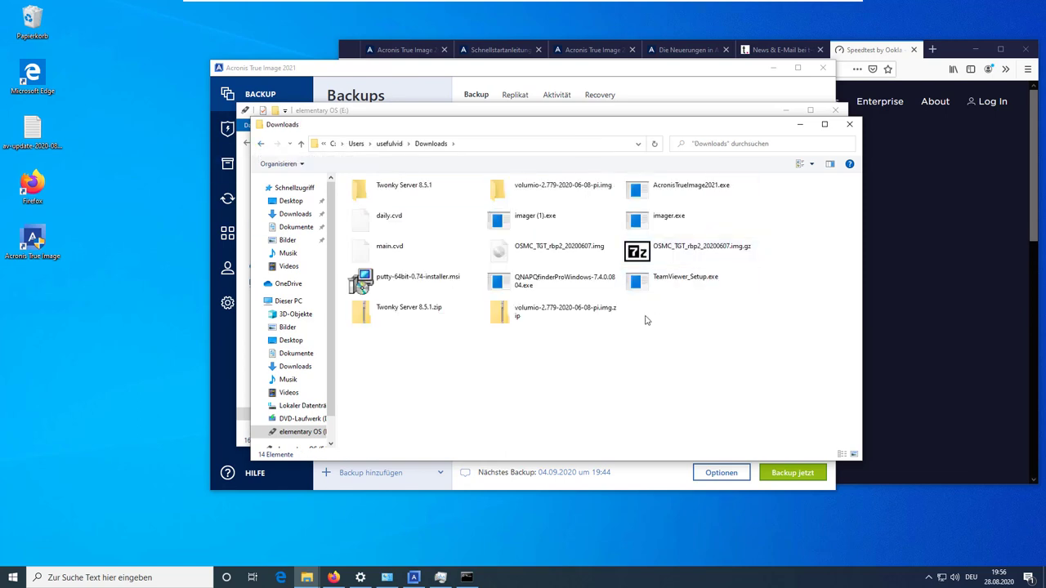
Copy QNAPQfinderProWindows-7.4.0.0804.exe from the backup's Downloads folder to the desktop, and remove that copy again
{"action": "left_click", "coordinate": [556, 291]}
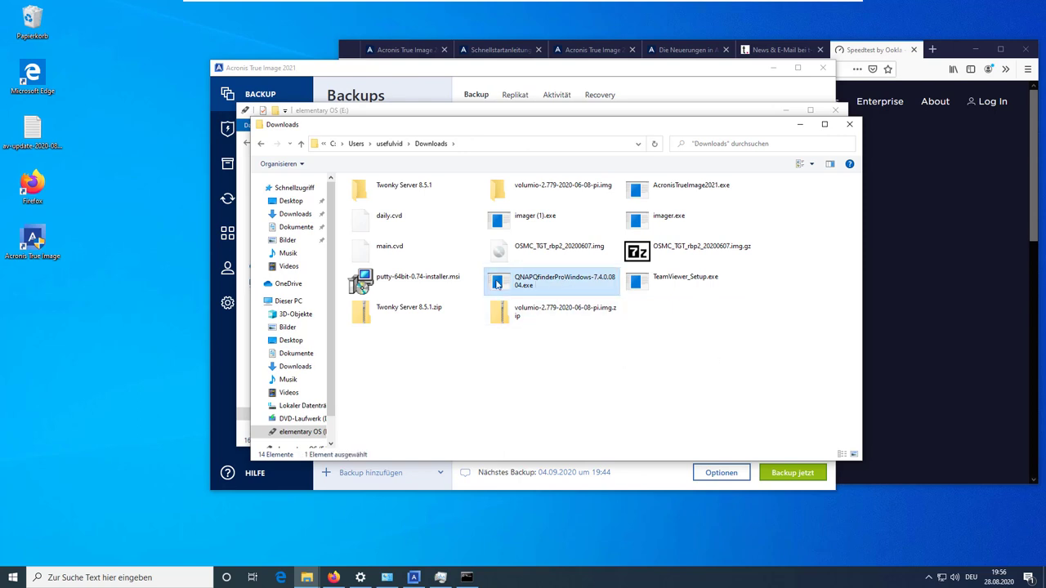
{"action": "left_click", "coordinate": [94, 301]}
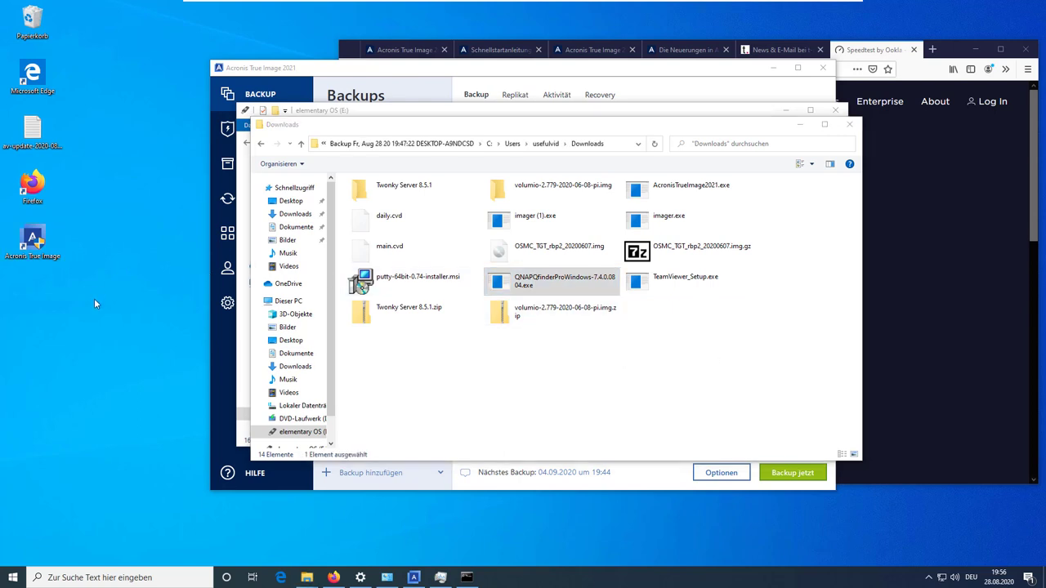
{"action": "key", "text": "ctrl+v"}
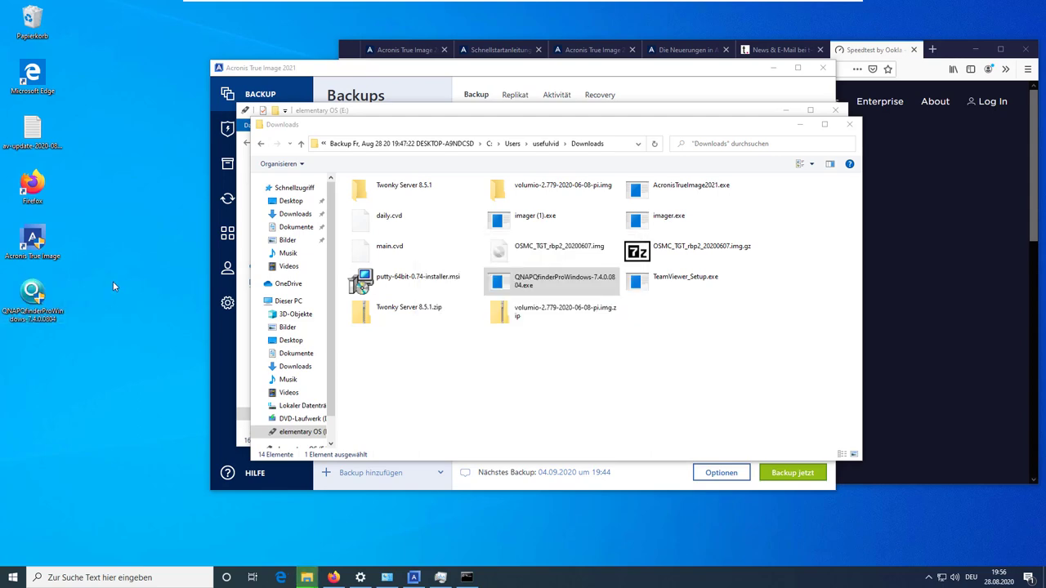
{"action": "left_click_drag", "start_coordinate": [28, 325], "coordinate": [269, 283]}
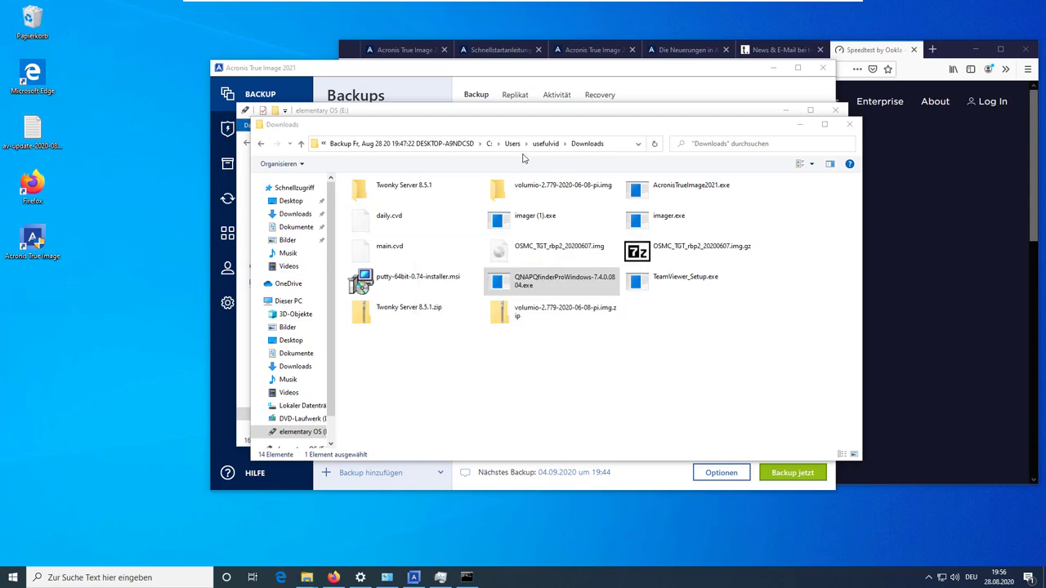
Go back from the backed-up Downloads folder to the backup version's volume overview
{"action": "left_click", "coordinate": [351, 147]}
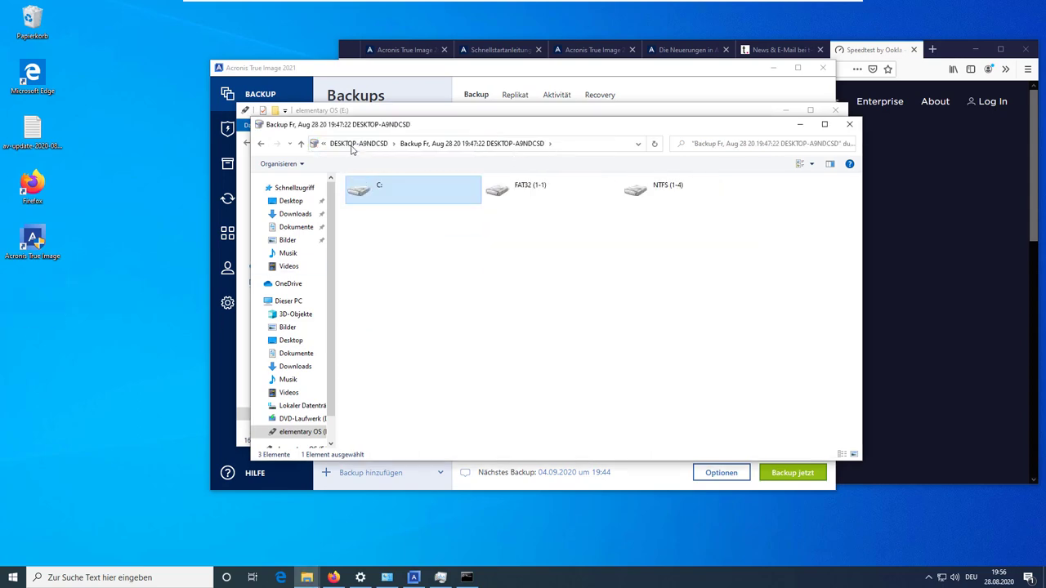